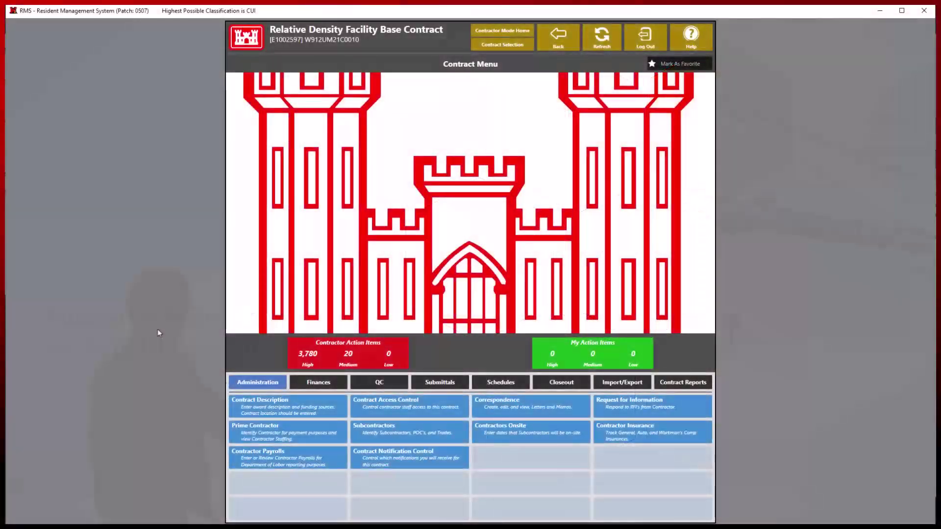
# - Open the Contract Menu for the Relative Density Facility Base Contract
pyautogui.click(157, 331)
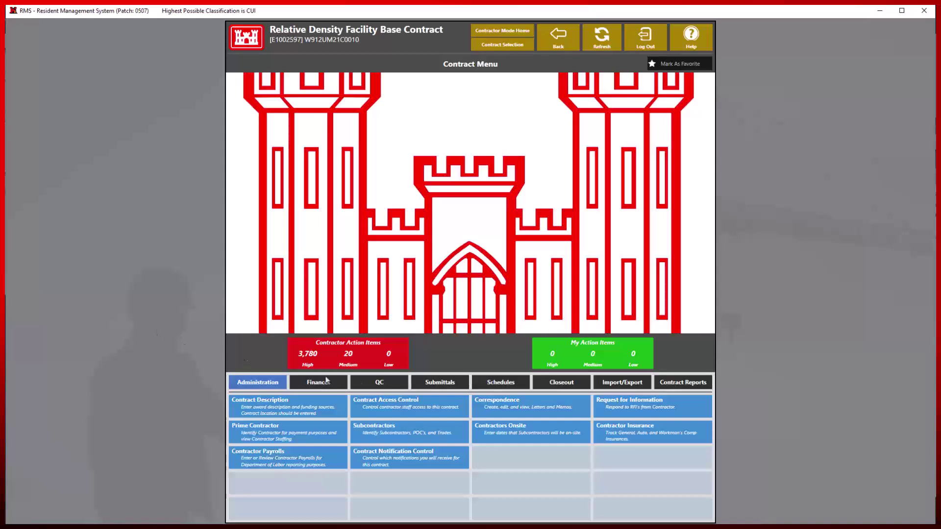
# - Download the Excel submittal template from the Import Submittal Register - Excel page into Downloads
pyautogui.click(610, 385)
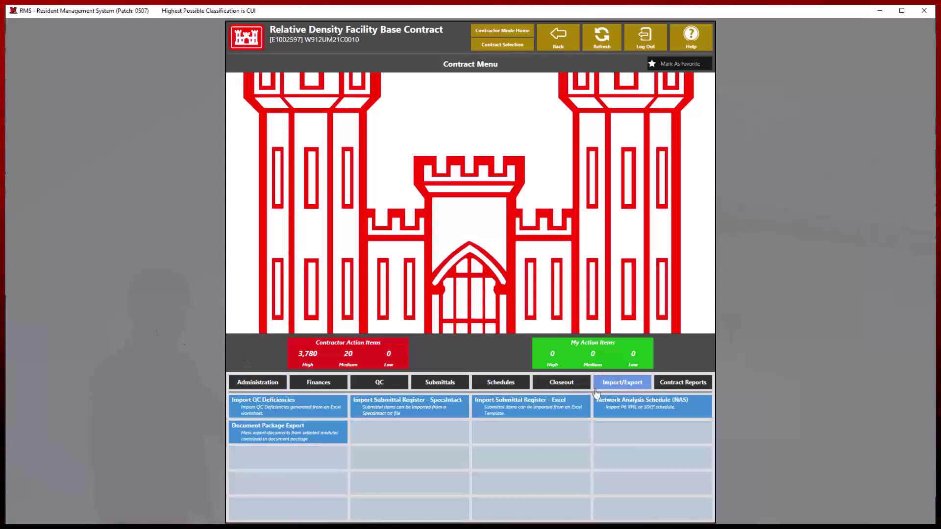
pyautogui.click(566, 408)
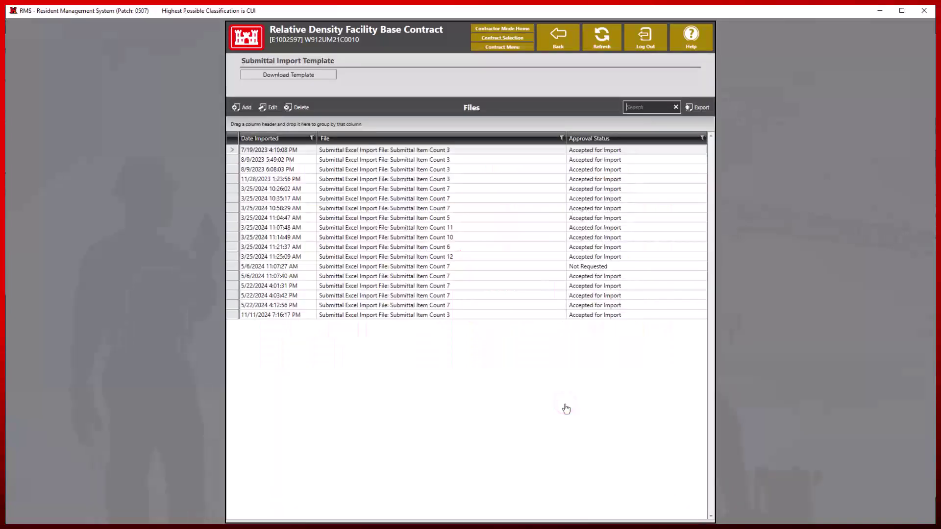
pyautogui.click(294, 75)
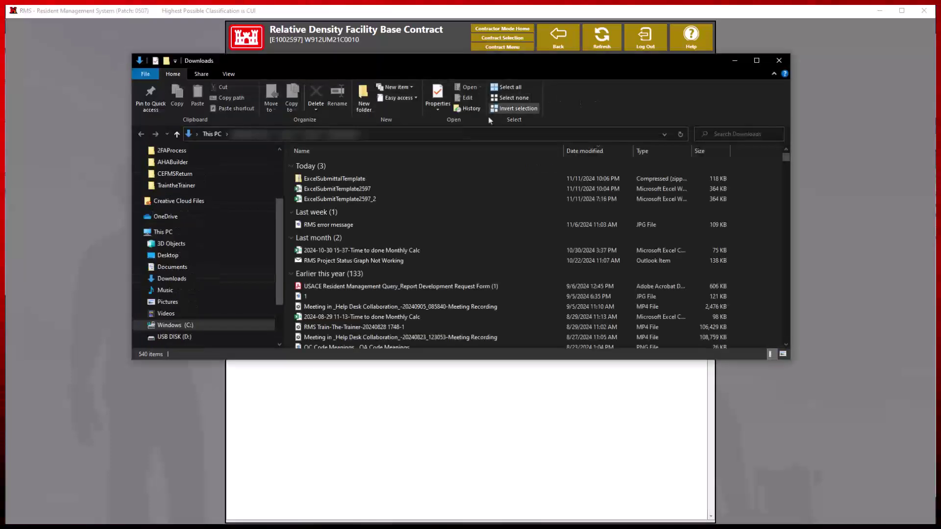
# - Extract all of the ExcelSubmittalTemplate zip into an ExcelSubmittalTemplate folder in Downloads
pyautogui.click(371, 179)
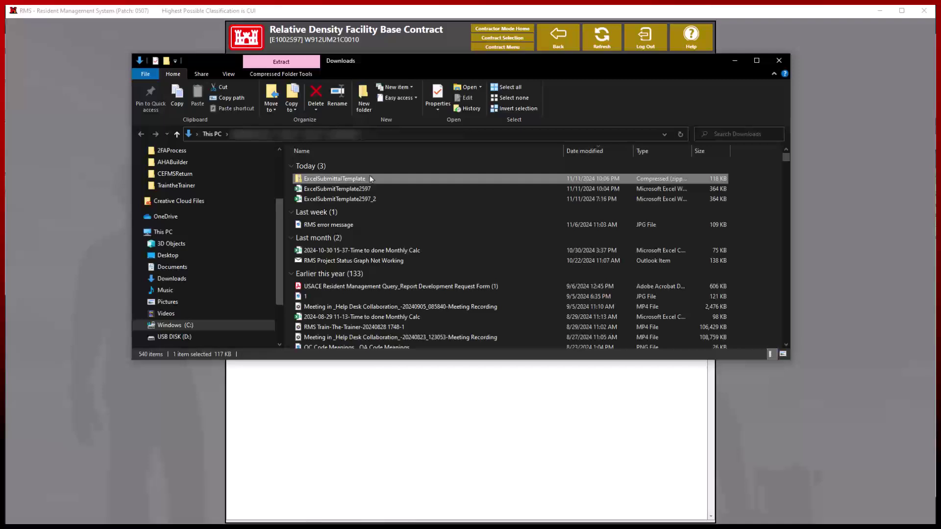
pyautogui.rightClick(371, 180)
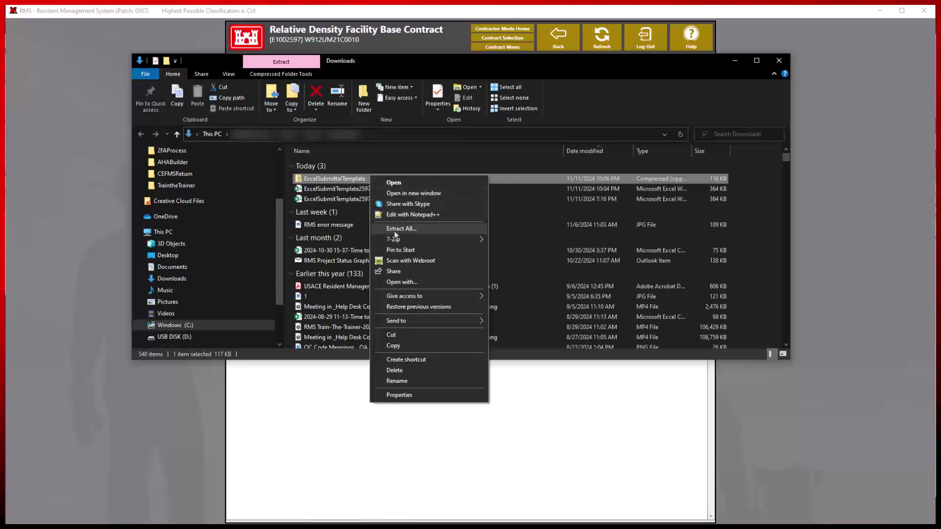
pyautogui.click(287, 150)
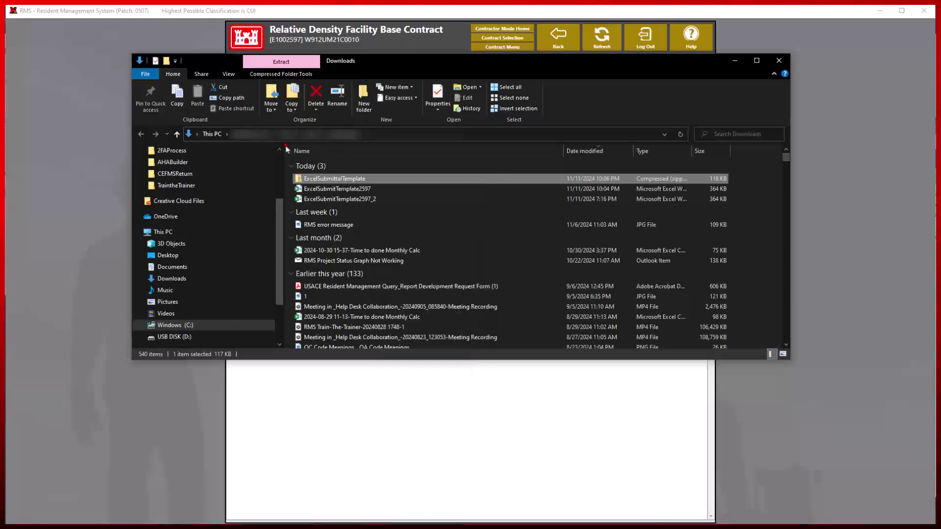
pyautogui.click(287, 150)
pyautogui.click(291, 65)
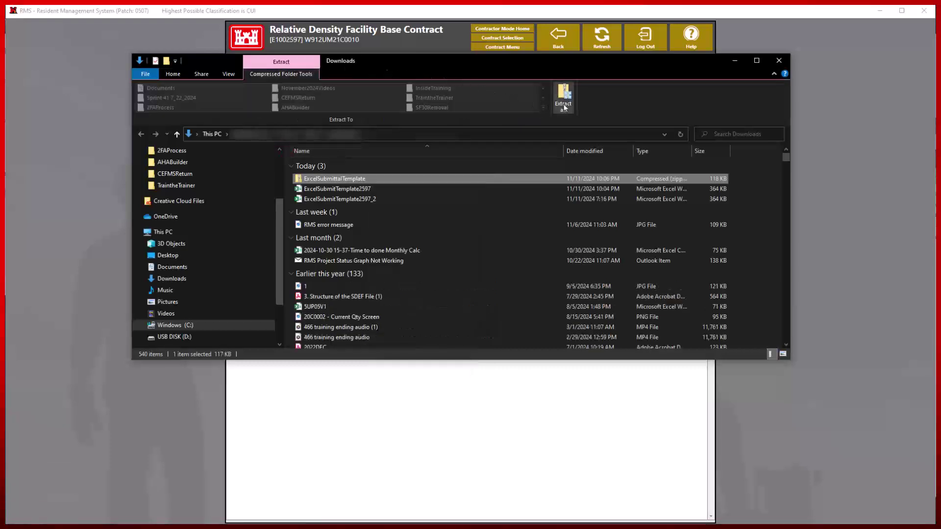
pyautogui.click(564, 107)
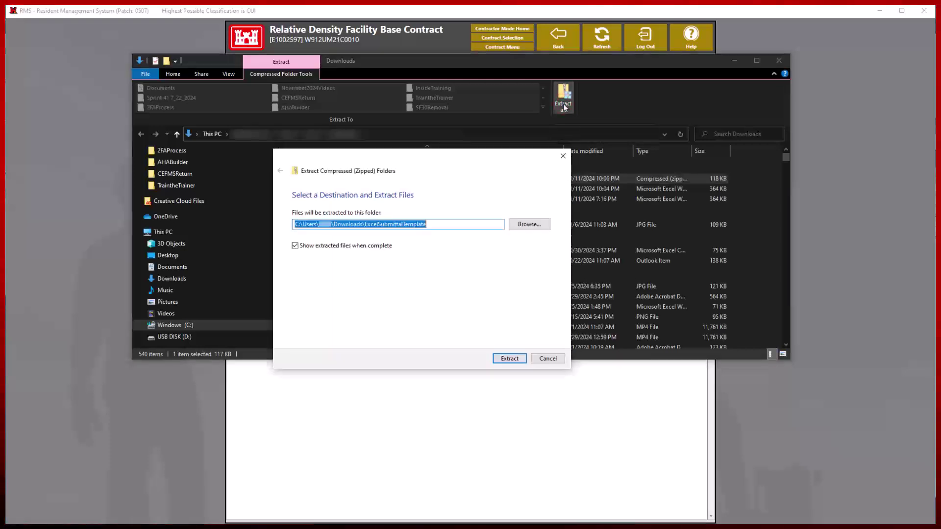
pyautogui.click(510, 359)
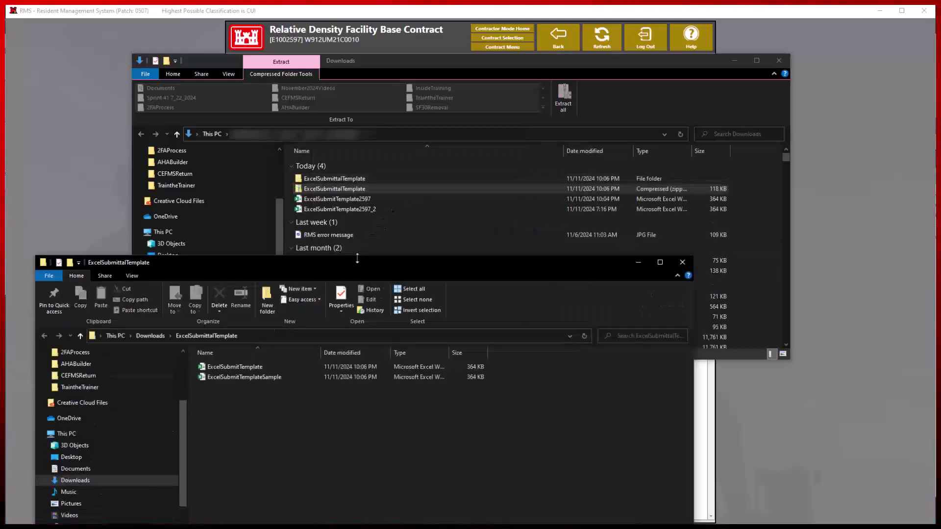
pyautogui.moveTo(352, 265); pyautogui.dragTo(438, 180)
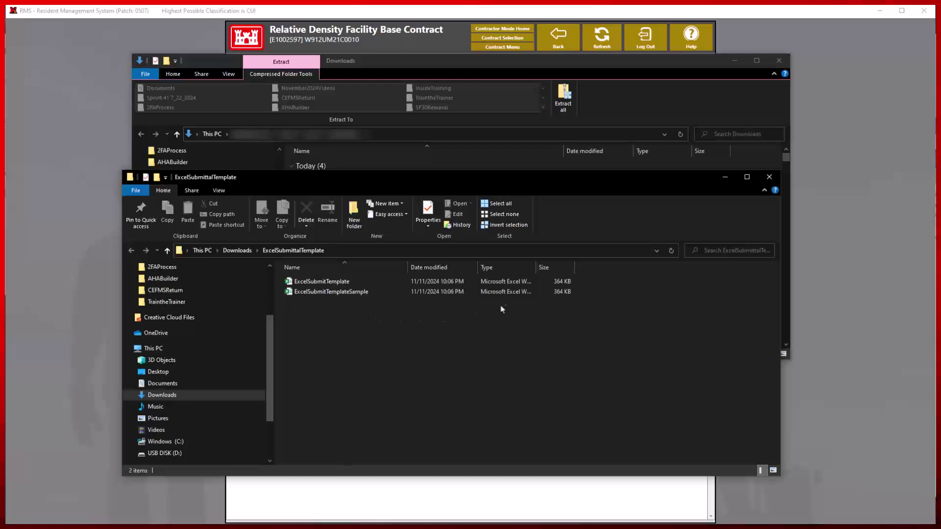
# - Open ExcelSubmitTemplate2597 in Excel and review its three rows with Activity IDs A1A100, A1A120, A1A131
pyautogui.click(769, 177)
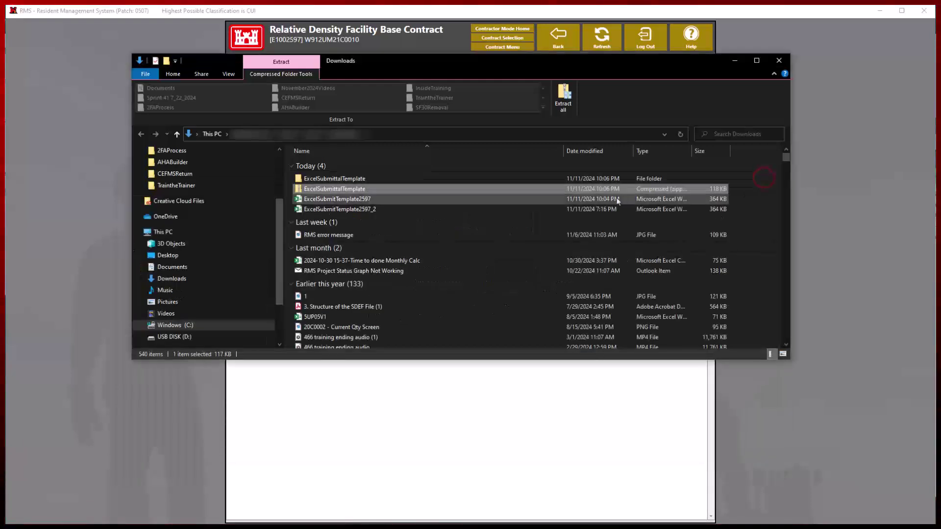
pyautogui.click(391, 201)
pyautogui.doubleClick(347, 199)
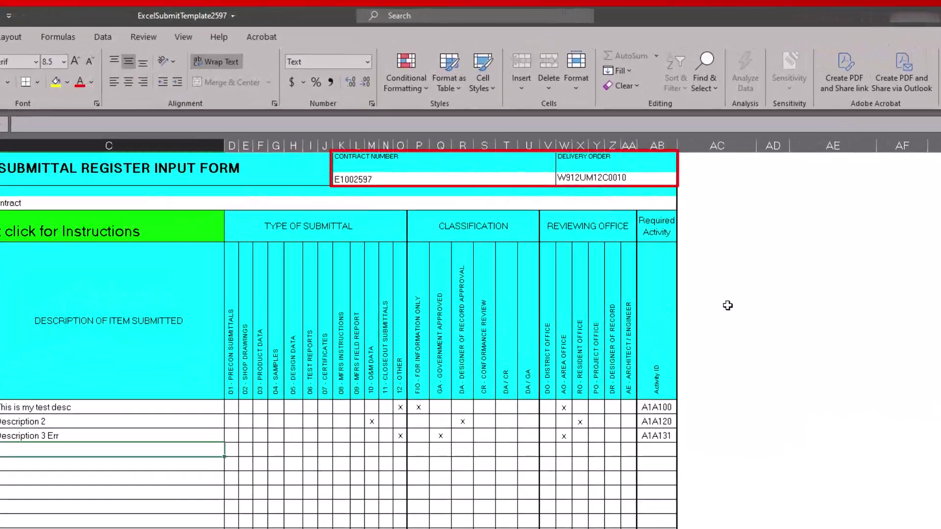
pyautogui.click(727, 305)
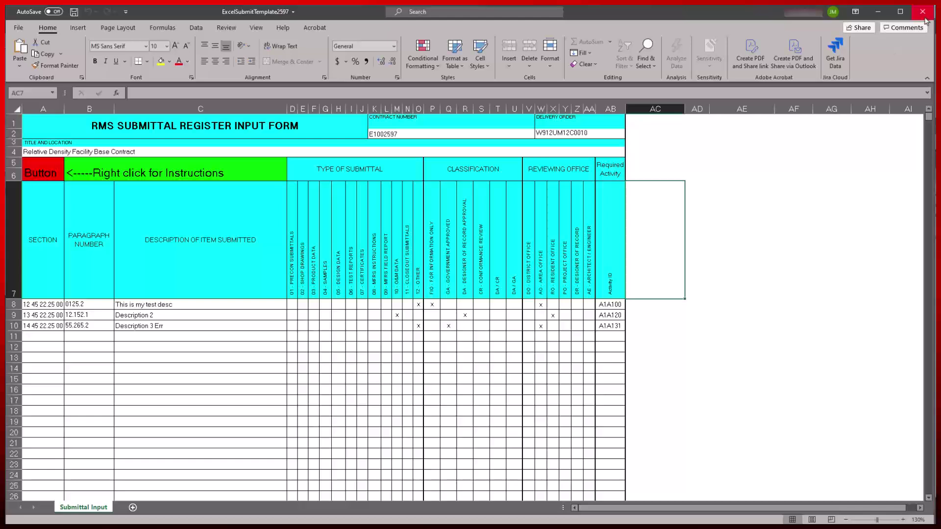
# - Close Excel and add ExcelSubmitTemplate2597 as a new RMS import file, flagging A1A131 Not Found
pyautogui.click(923, 11)
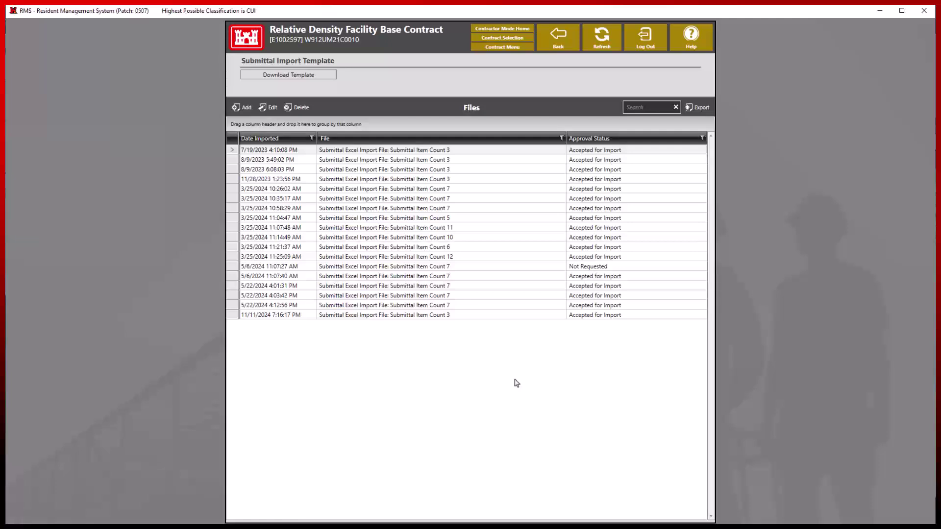
pyautogui.click(239, 104)
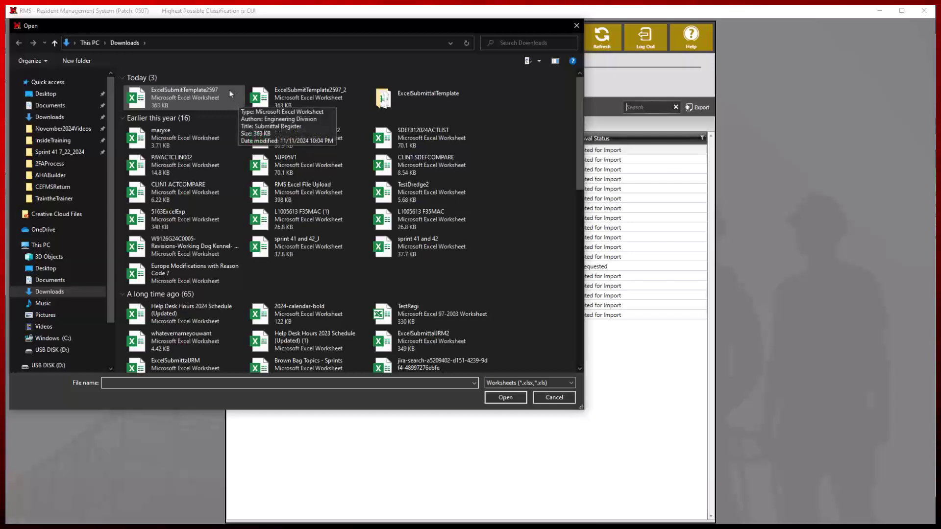
pyautogui.doubleClick(229, 93)
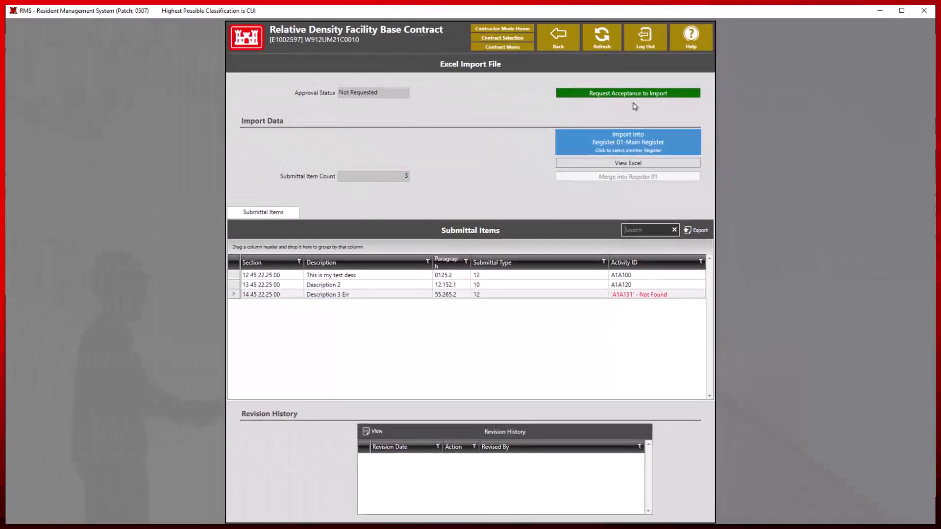
# - Request acceptance for the import file, refresh its approval, and merge the items into Register 01
pyautogui.click(628, 93)
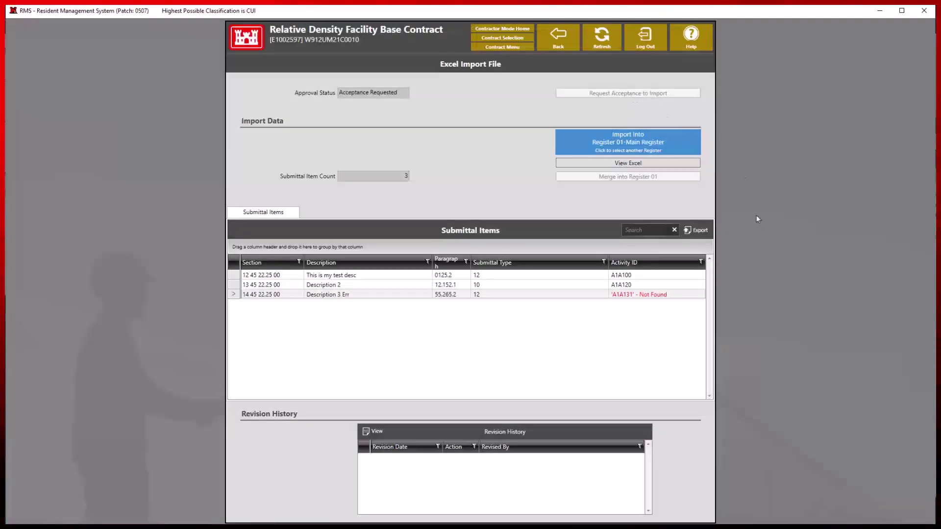
pyautogui.click(751, 282)
pyautogui.click(612, 45)
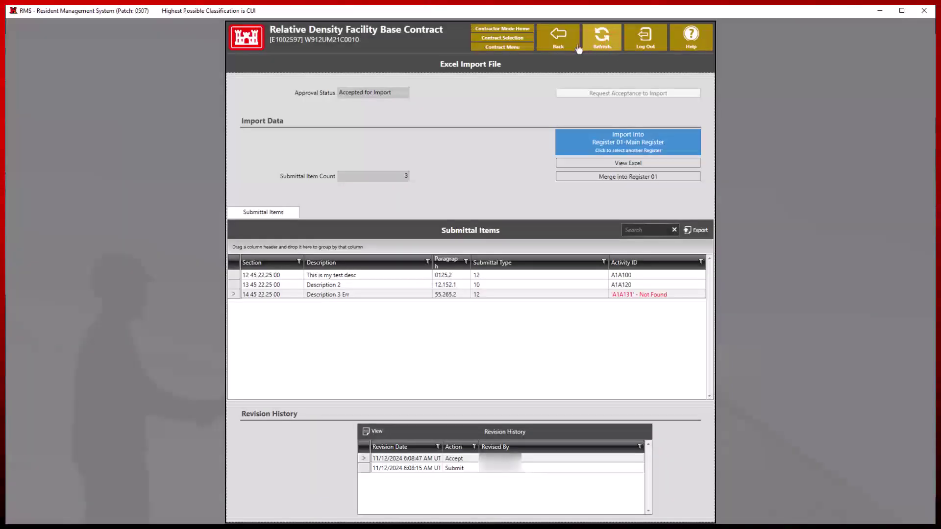
pyautogui.click(630, 176)
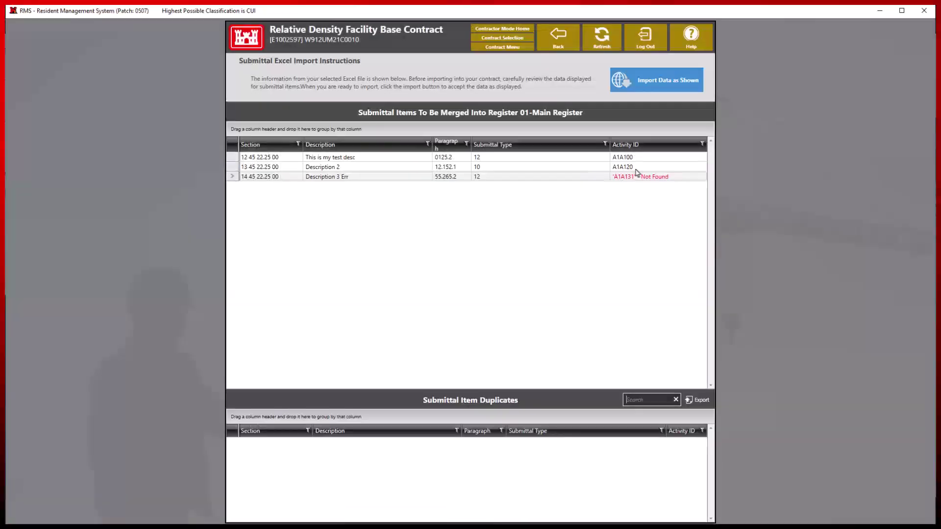
pyautogui.click(669, 90)
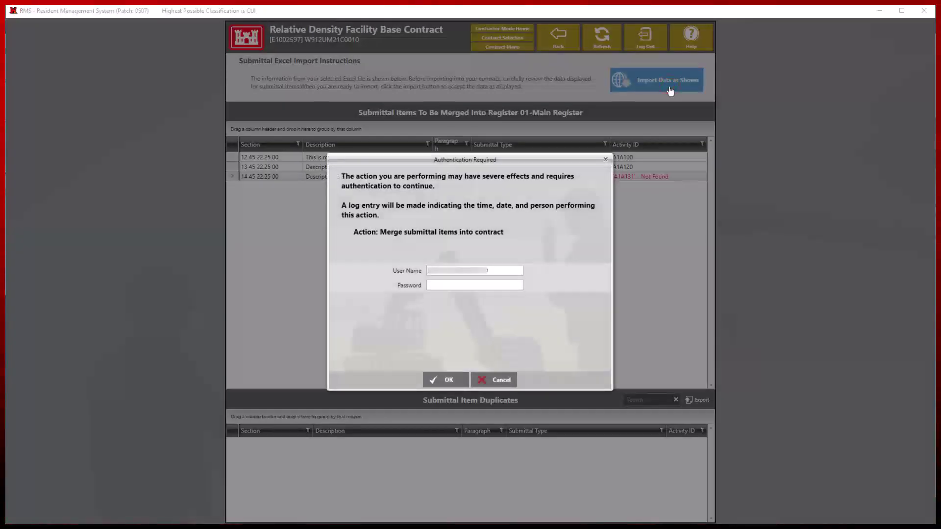
# - Authenticate with the account password to import the 3 submittal items, then return to Contract Menu
pyautogui.click(442, 284)
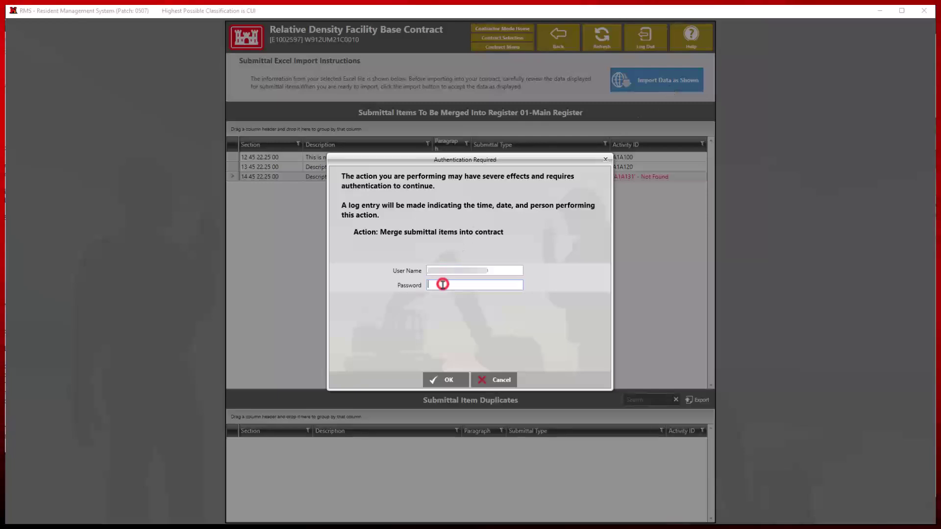
pyautogui.rightClick(442, 285)
pyautogui.click(463, 313)
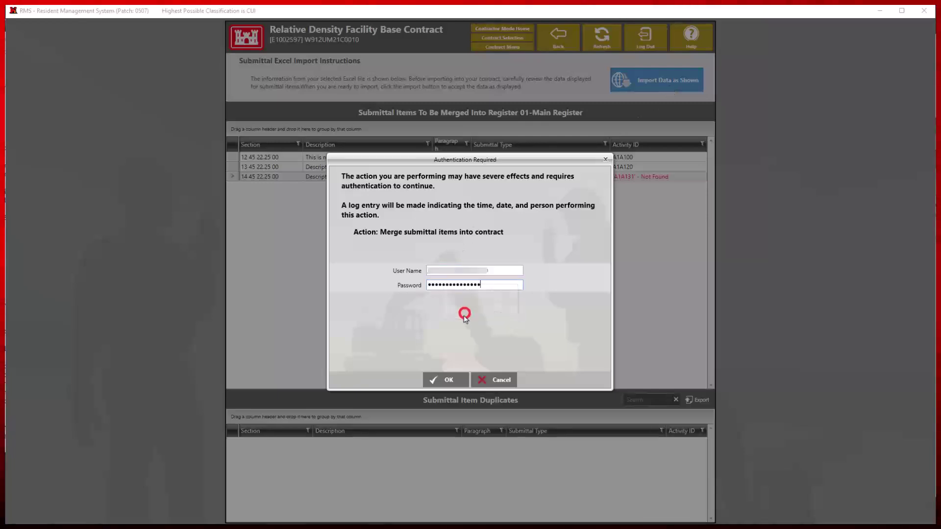
pyautogui.click(447, 380)
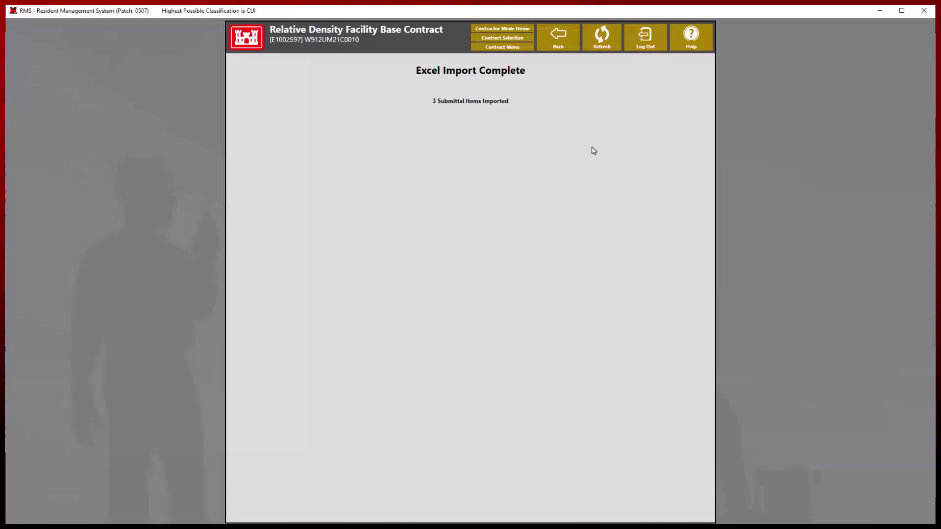
pyautogui.click(503, 47)
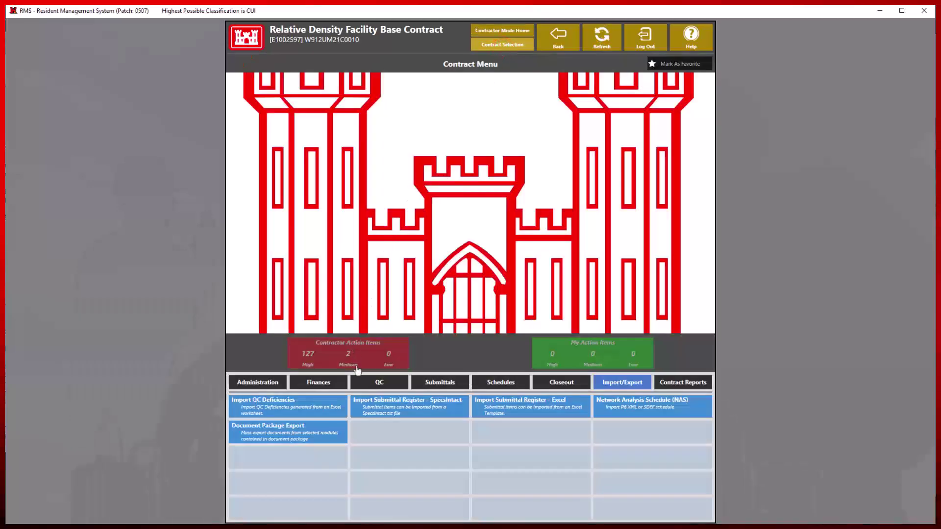
# - Open the Main Register's Submittal Register and inspect the 'This is my test desc' submittal
pyautogui.click(438, 385)
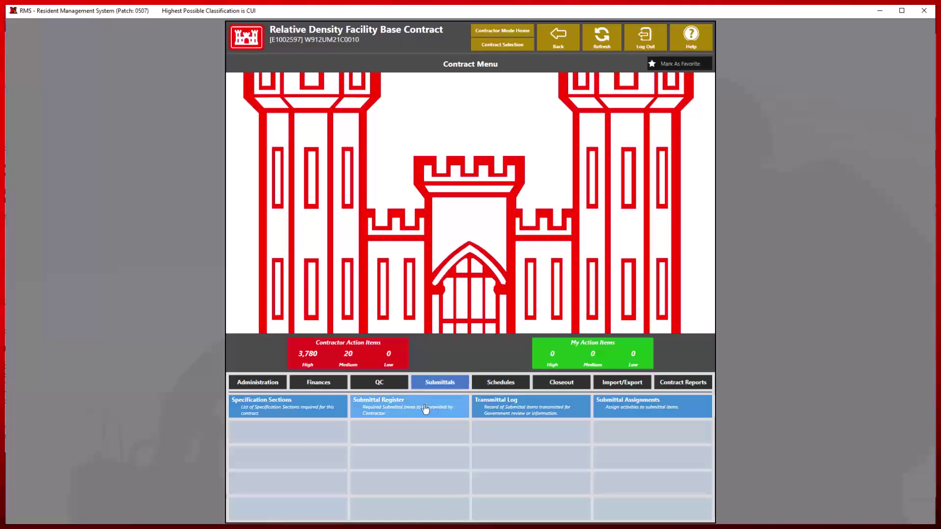
pyautogui.click(424, 408)
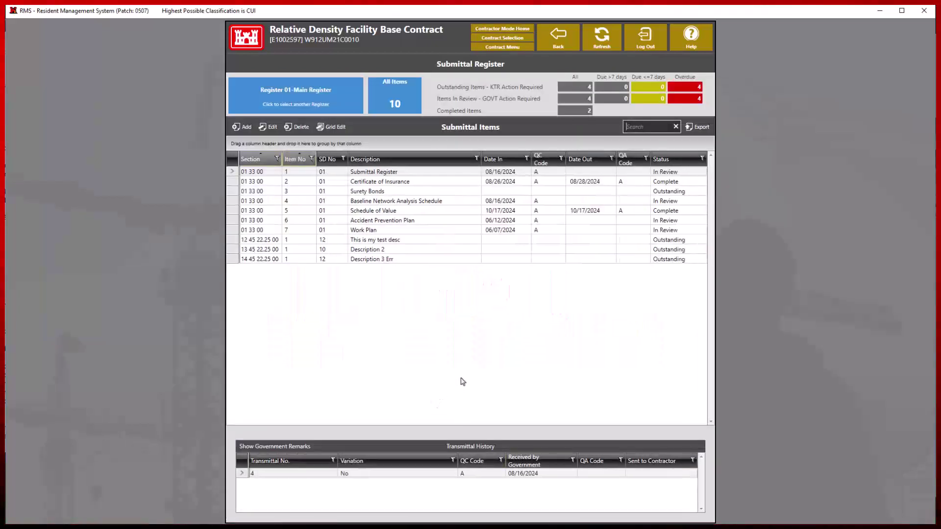
pyautogui.click(461, 378)
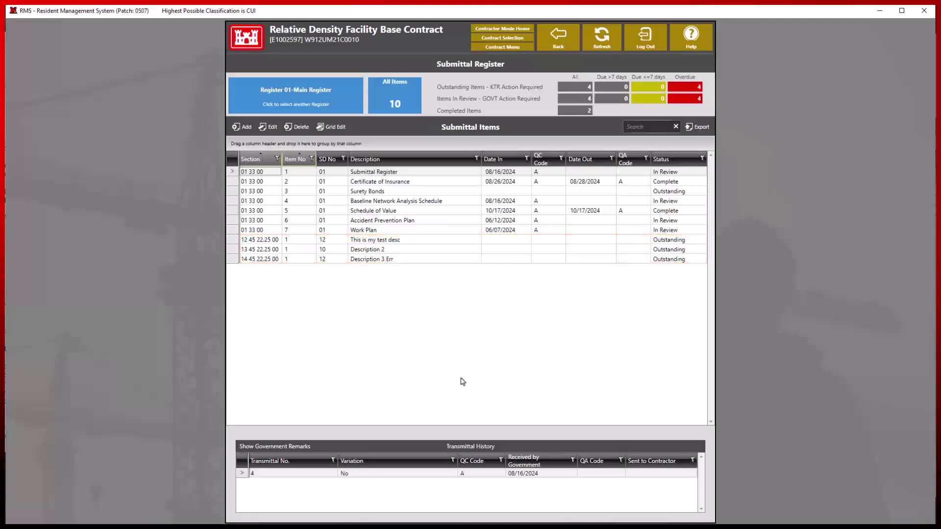
pyautogui.doubleClick(375, 240)
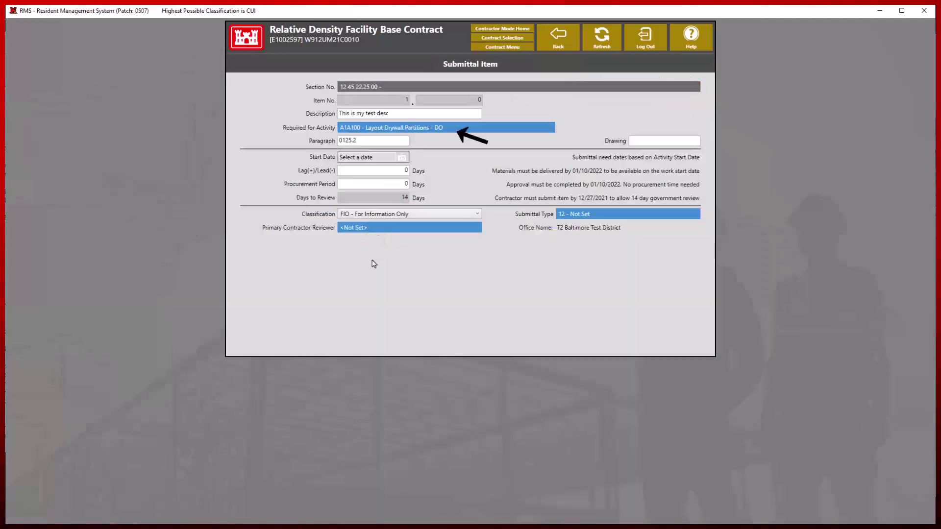
pyautogui.click(562, 49)
# - Check Description 3 Err's details and Activity Lookup, finding no activity assigned
pyautogui.click(461, 261)
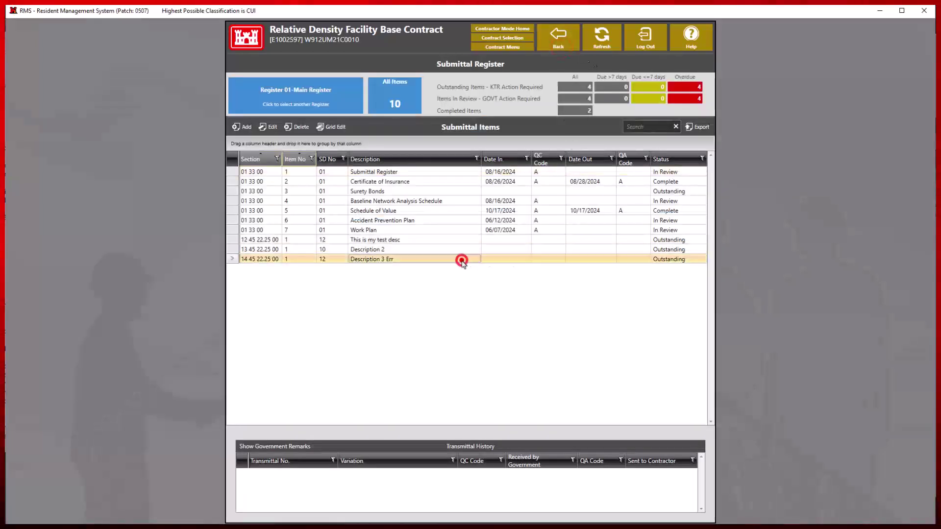
pyautogui.doubleClick(462, 260)
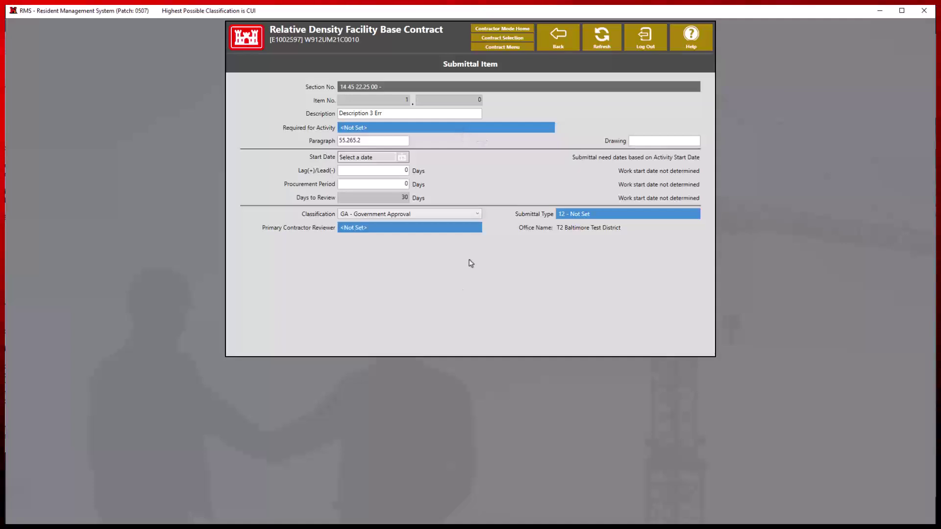
pyautogui.click(484, 127)
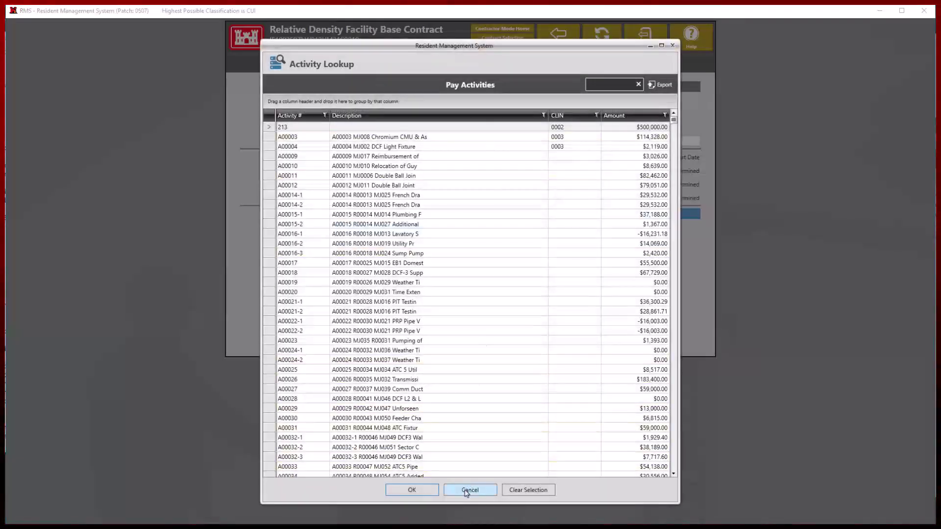
pyautogui.click(469, 490)
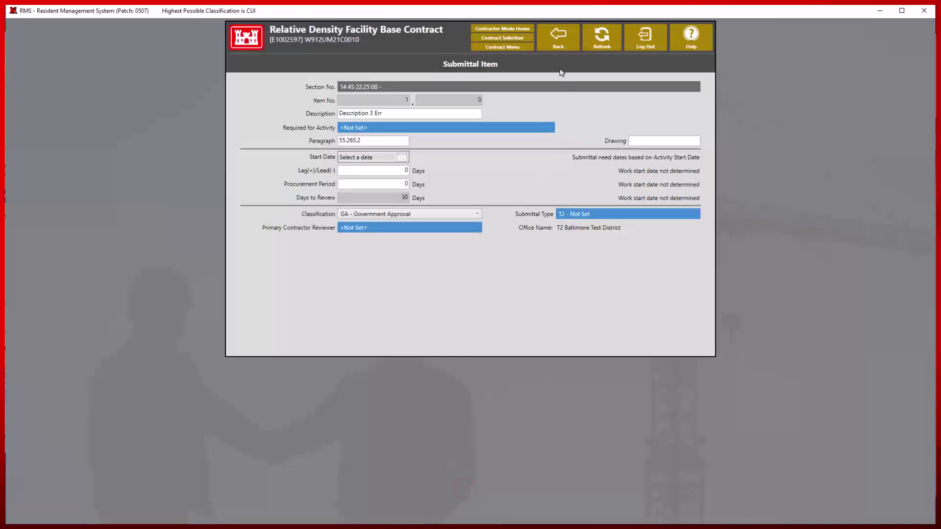
pyautogui.click(556, 48)
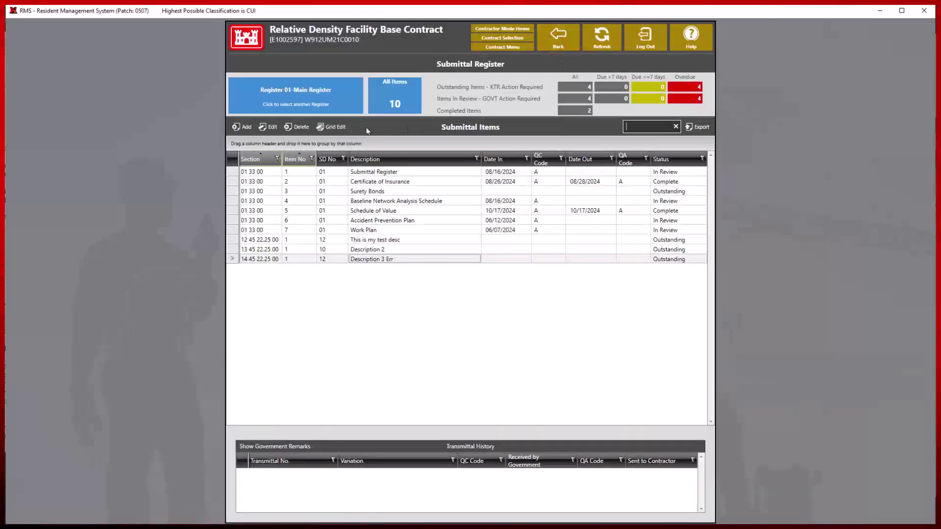
# - In Grid Edit, set Description 3 Err's Required for Activity to A00014-1 and save the changes
pyautogui.click(332, 127)
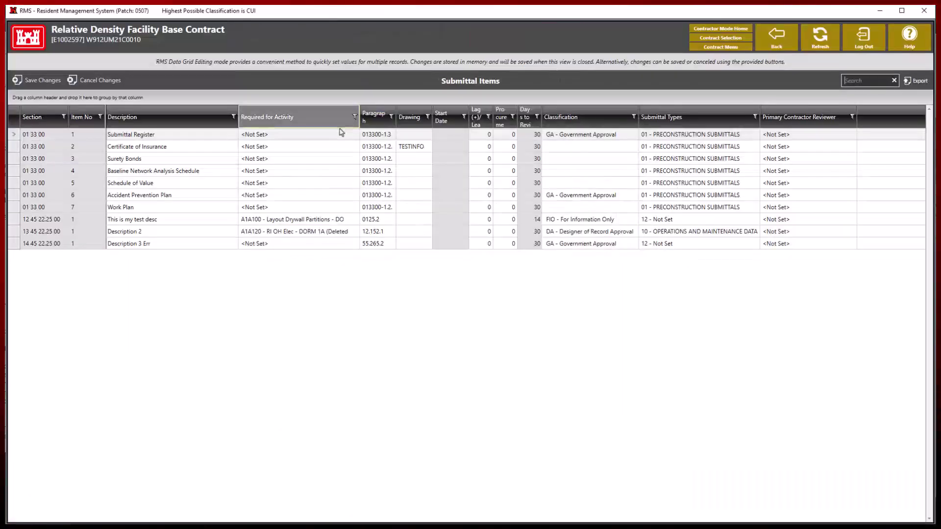
pyautogui.click(315, 243)
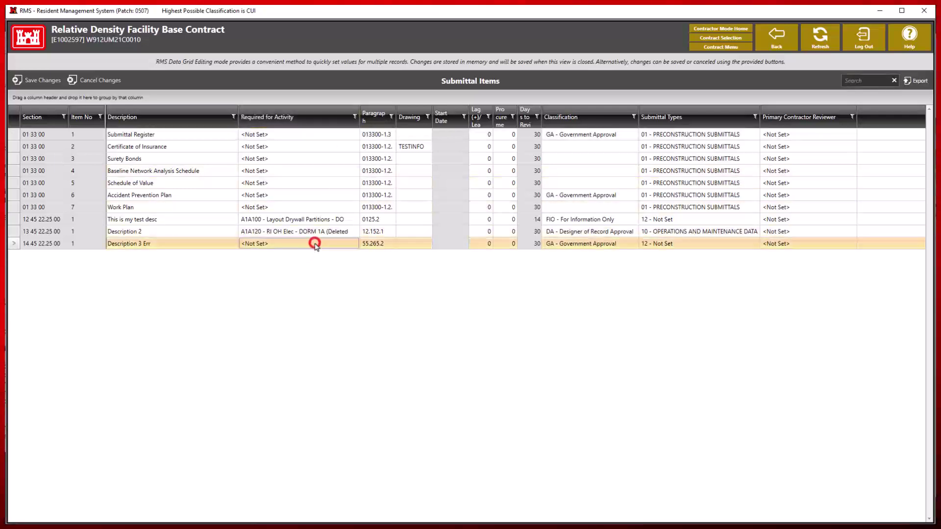
pyautogui.click(354, 244)
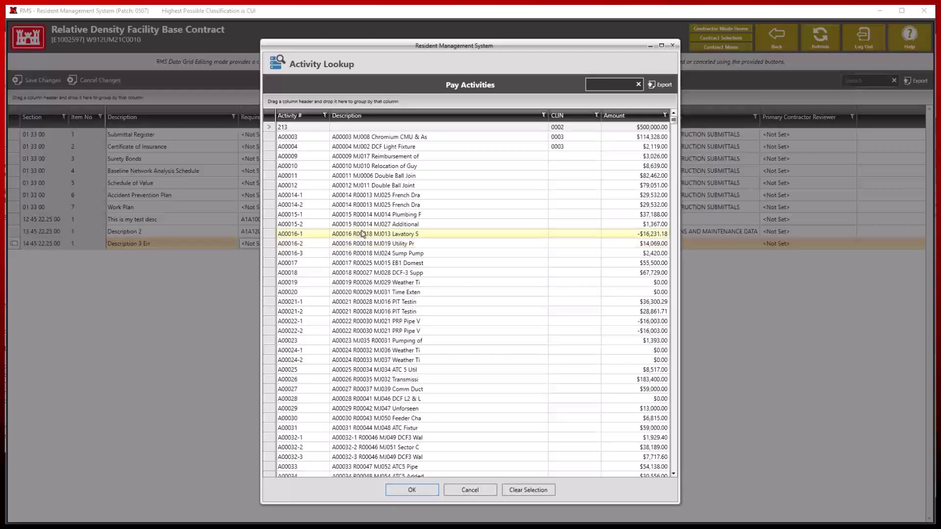
pyautogui.doubleClick(378, 195)
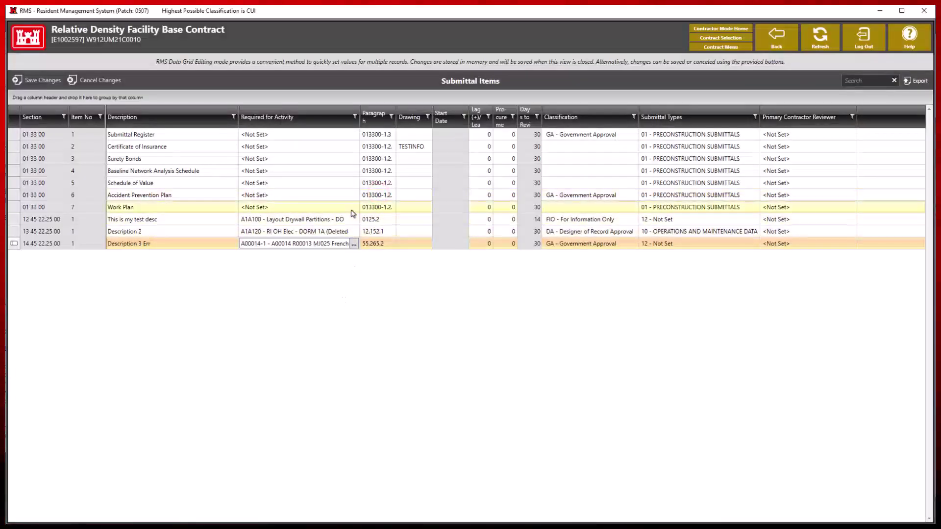
pyautogui.click(318, 306)
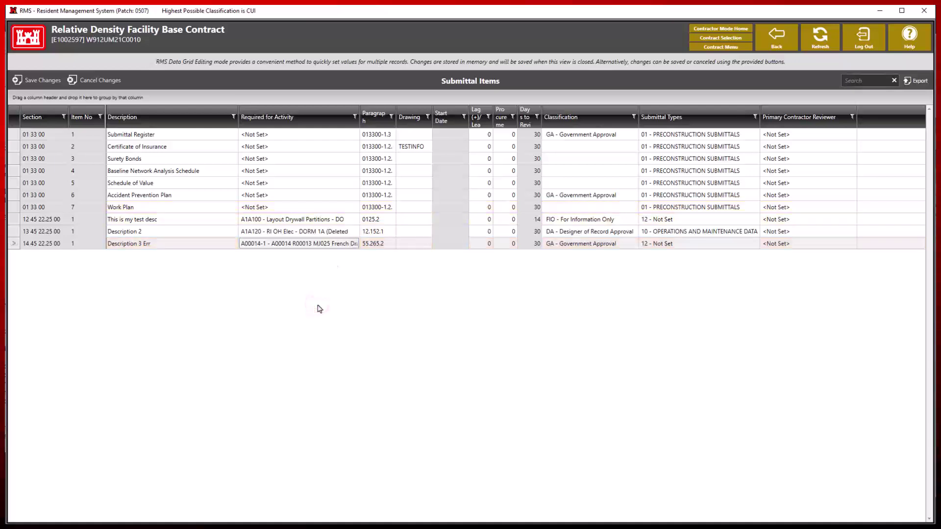
pyautogui.click(46, 82)
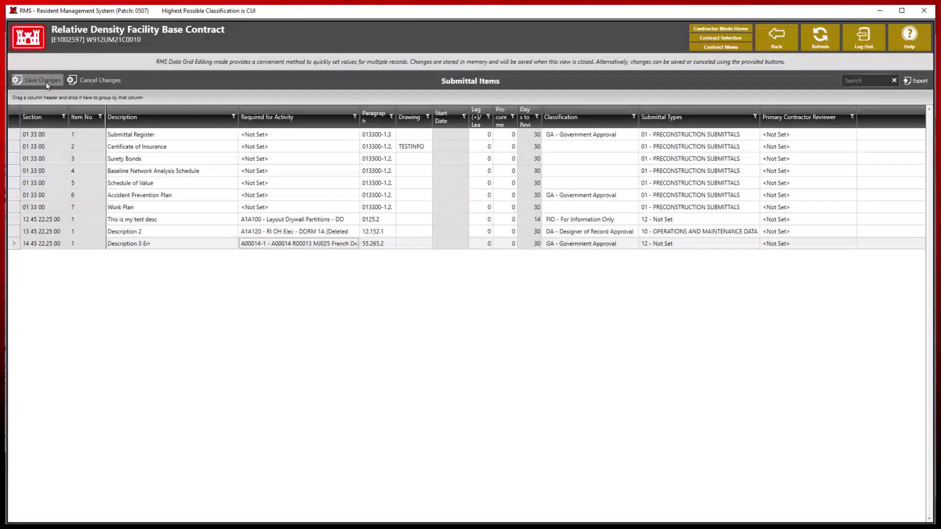